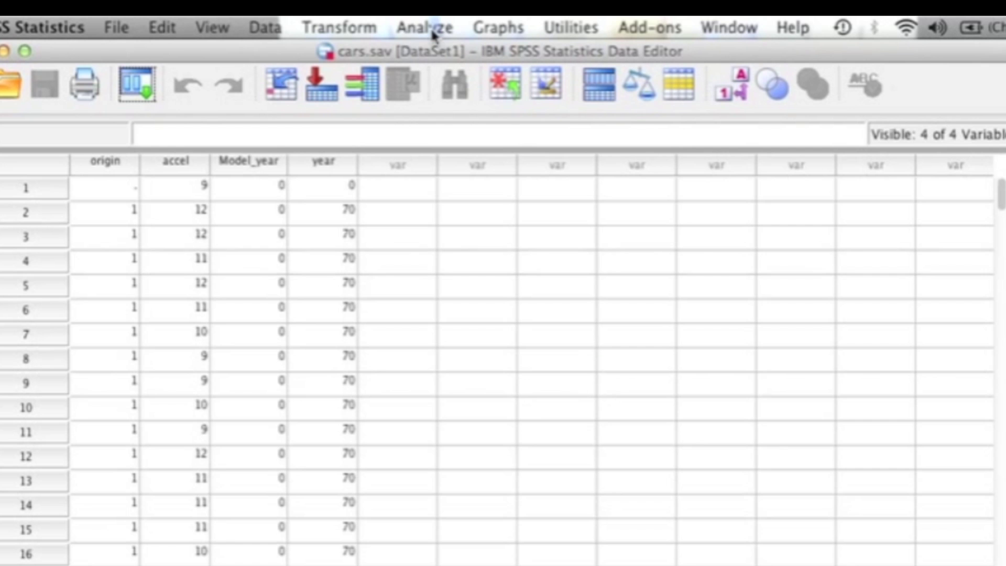
Step: Open Univariate from the Analyze menu's General Linear Model submenu
click(431, 29)
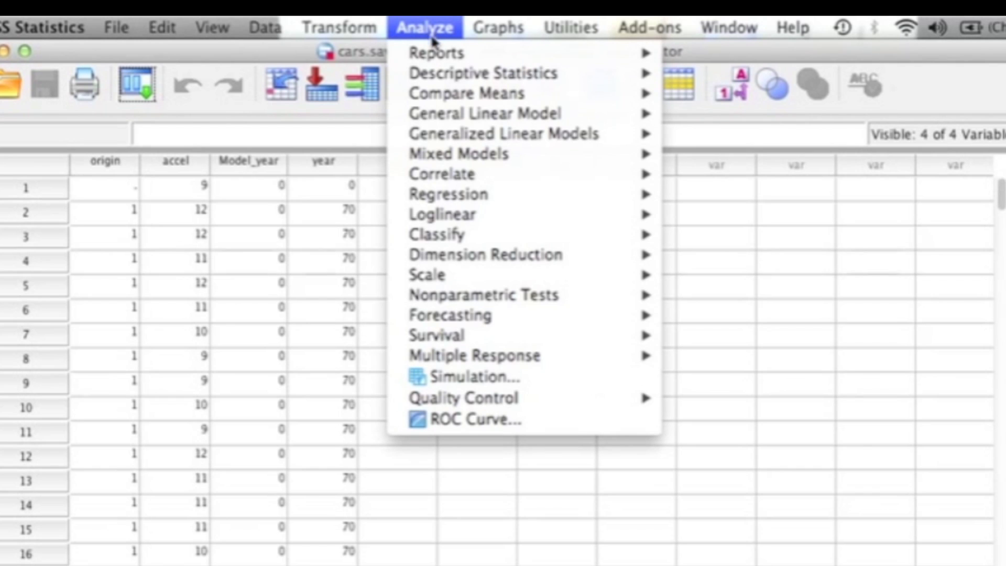
mouse_move(445, 75)
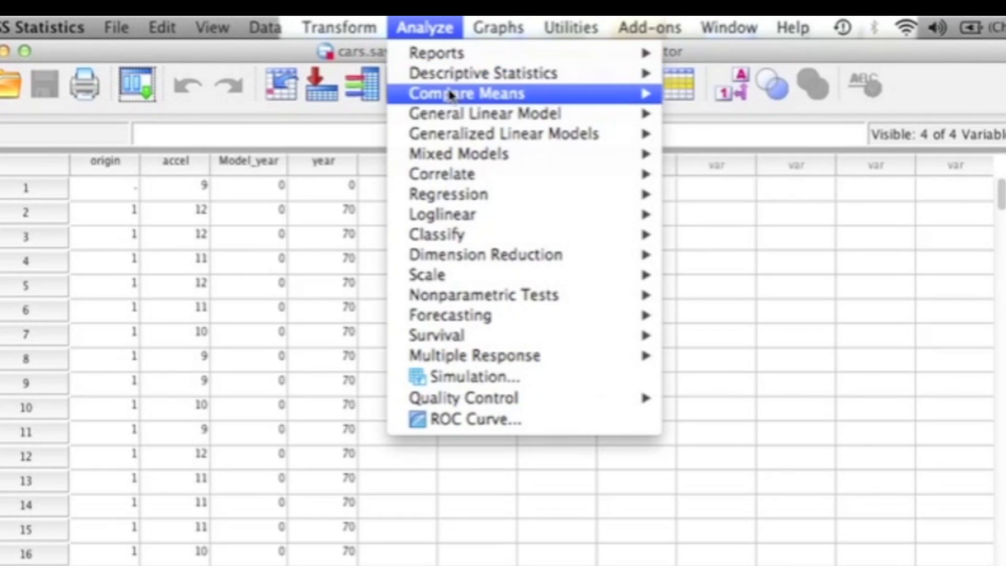
mouse_move(451, 102)
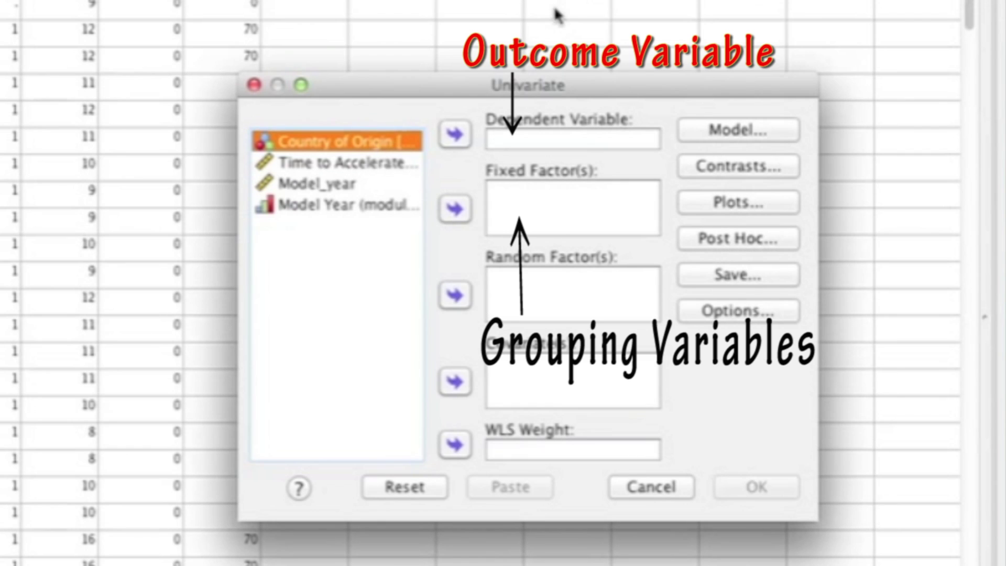
Step: Set Time to Accelerate as dependent variable, with Country of Origin and Model_year as fixed factors
click(405, 165)
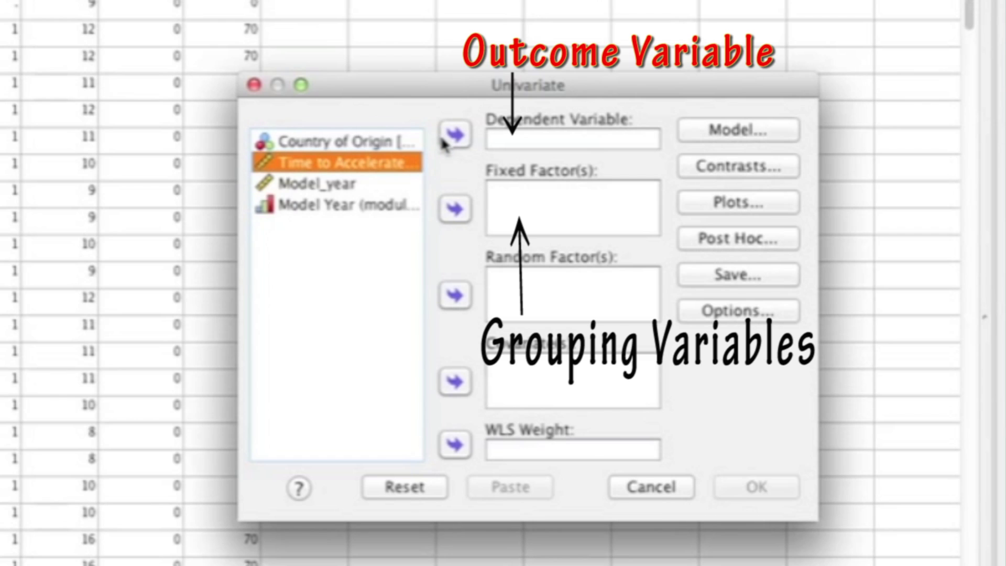
click(443, 141)
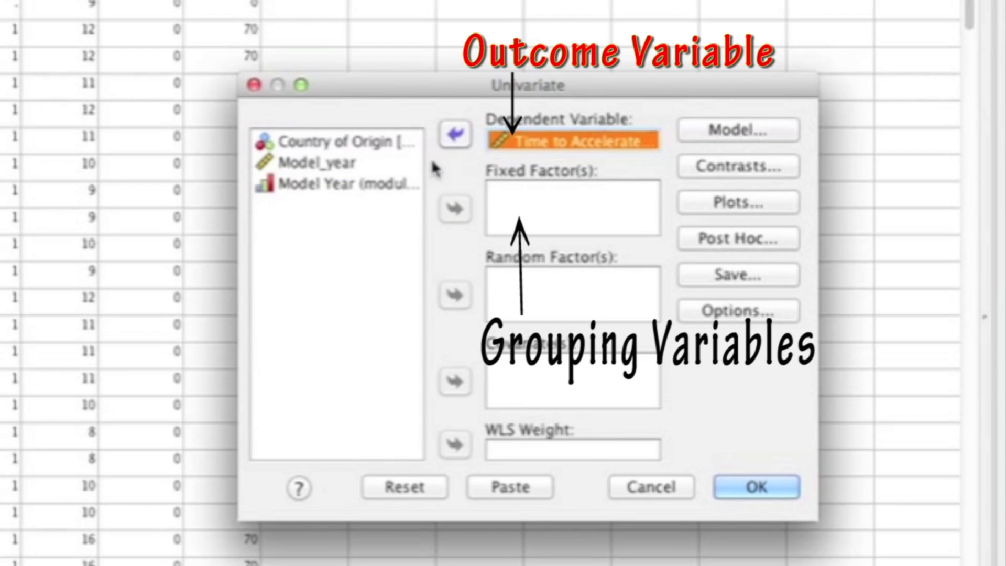
click(372, 150)
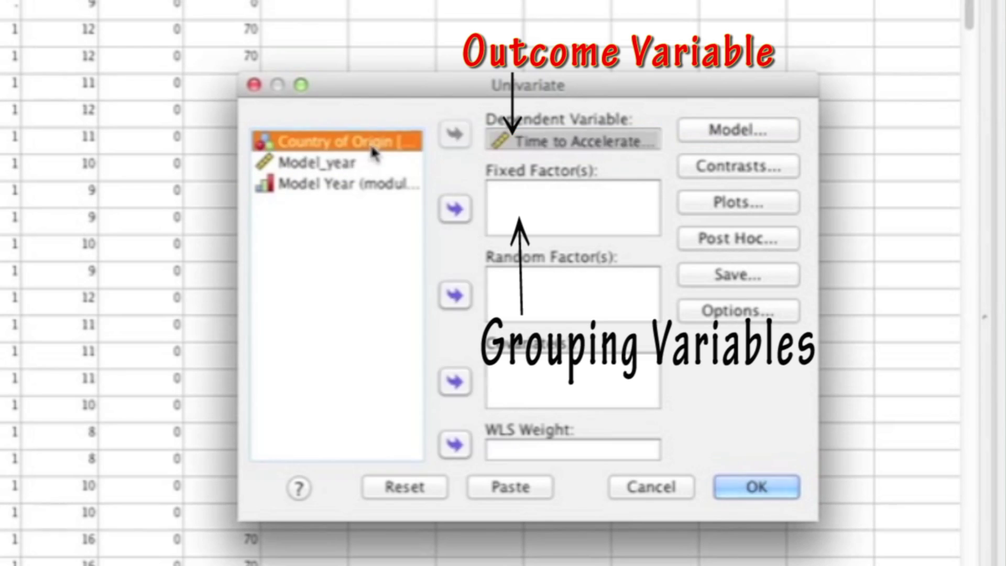
click(453, 211)
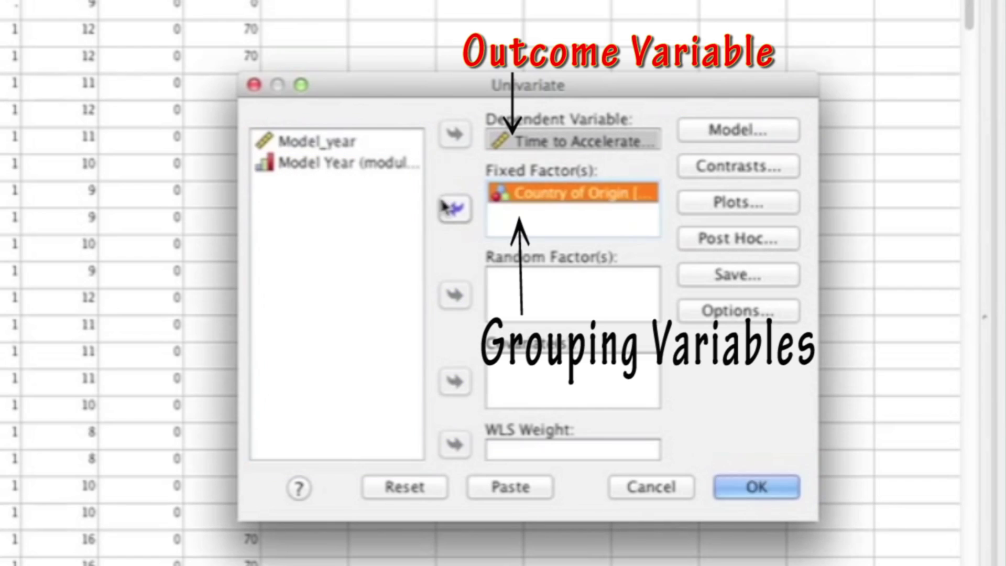
click(329, 140)
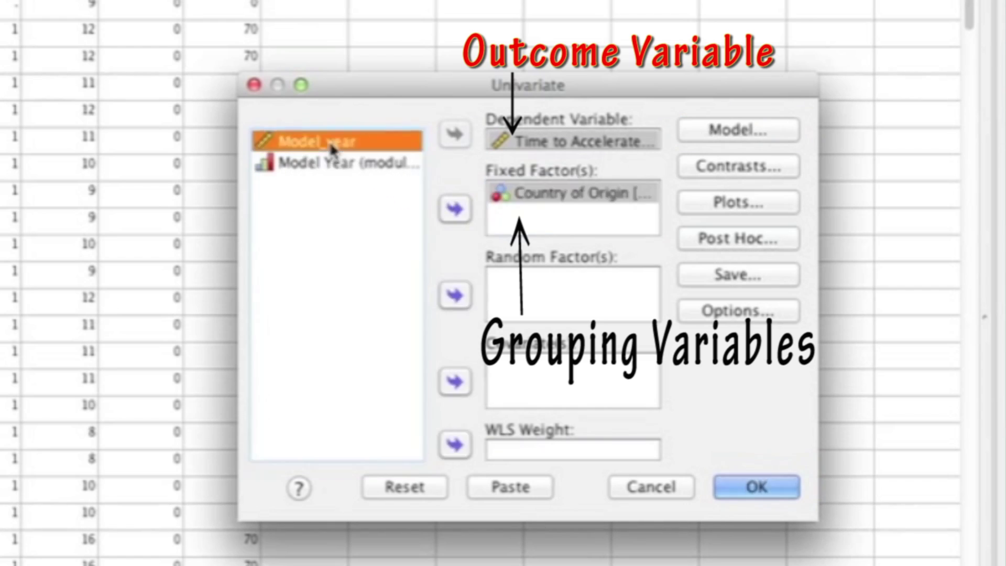
click(454, 212)
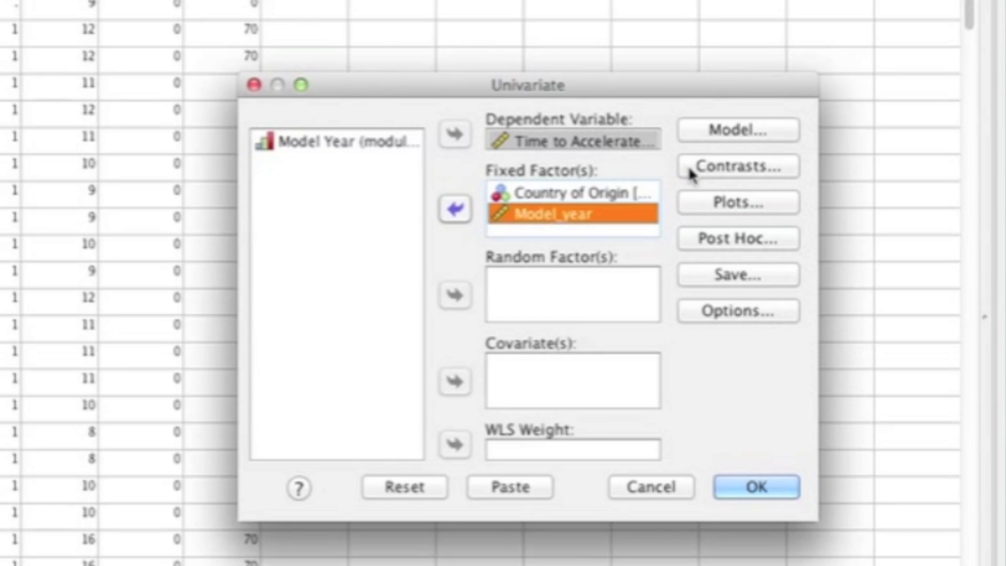
Step: Add a Model_year*origin profile plot with Model_year on the horizontal axis and origin as separate lines
click(718, 204)
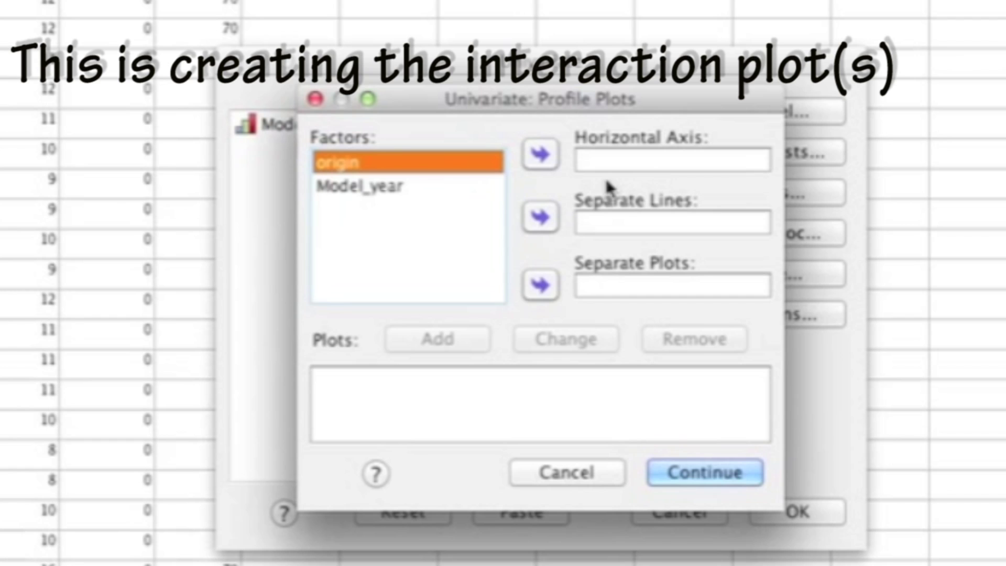
click(551, 222)
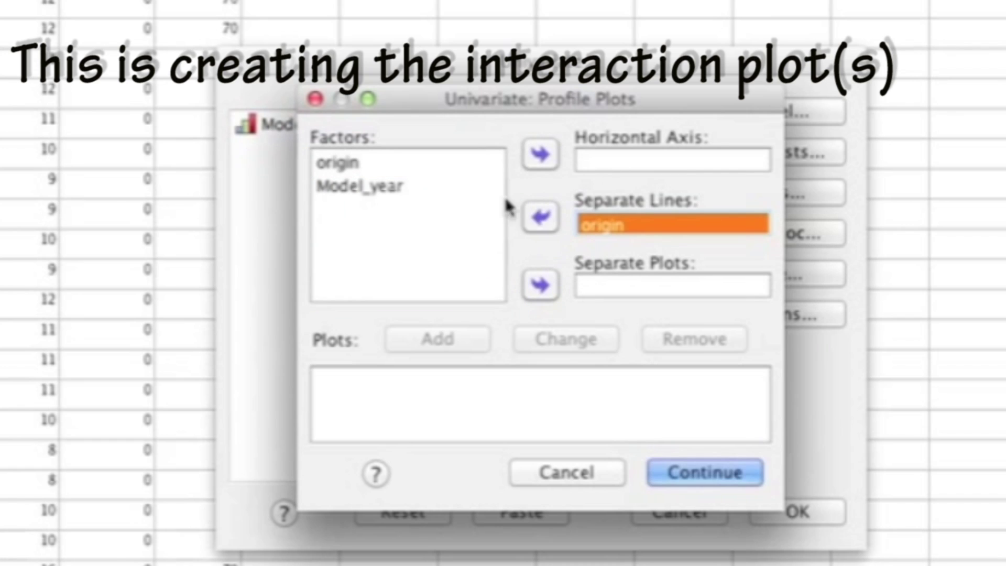
click(476, 186)
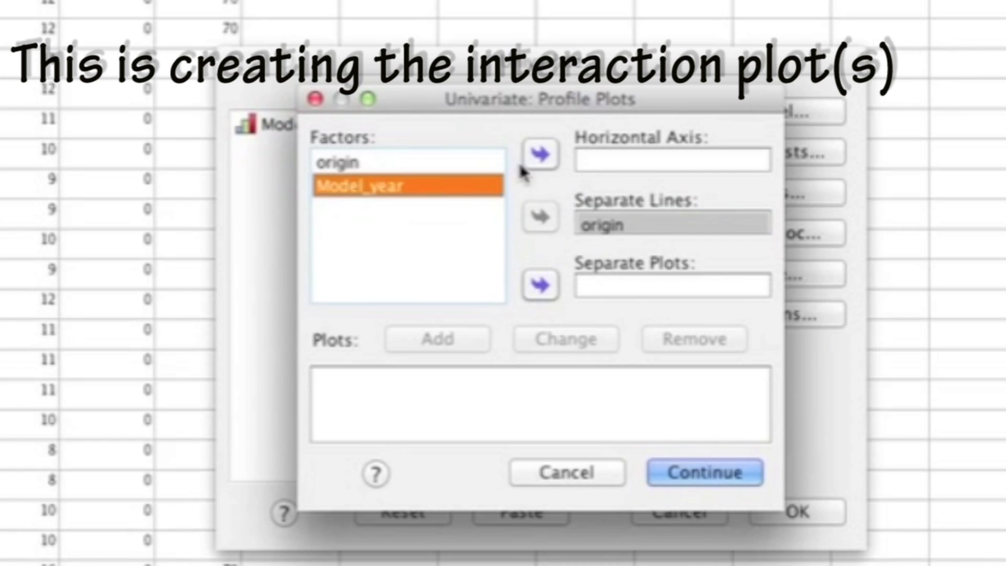
click(538, 157)
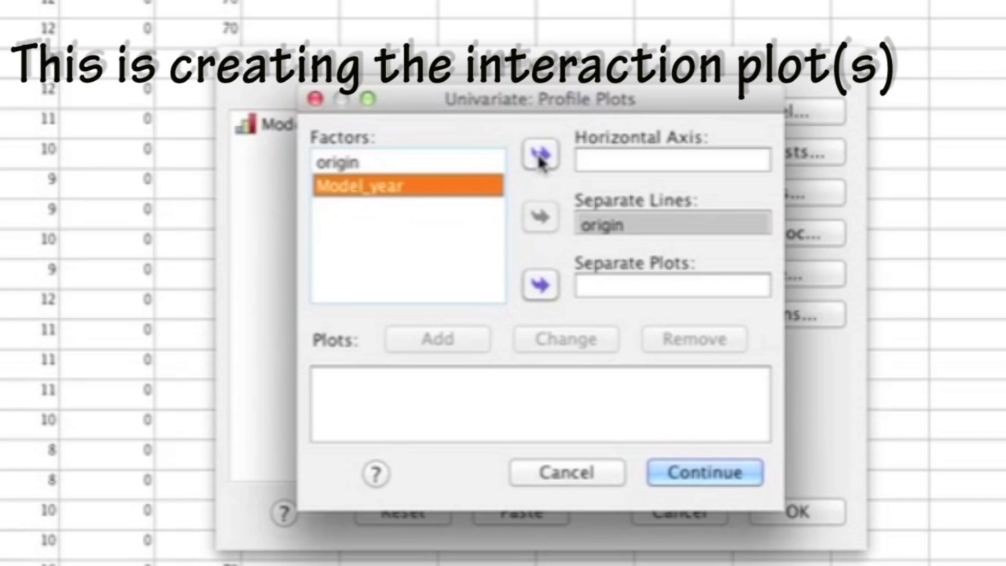
click(539, 156)
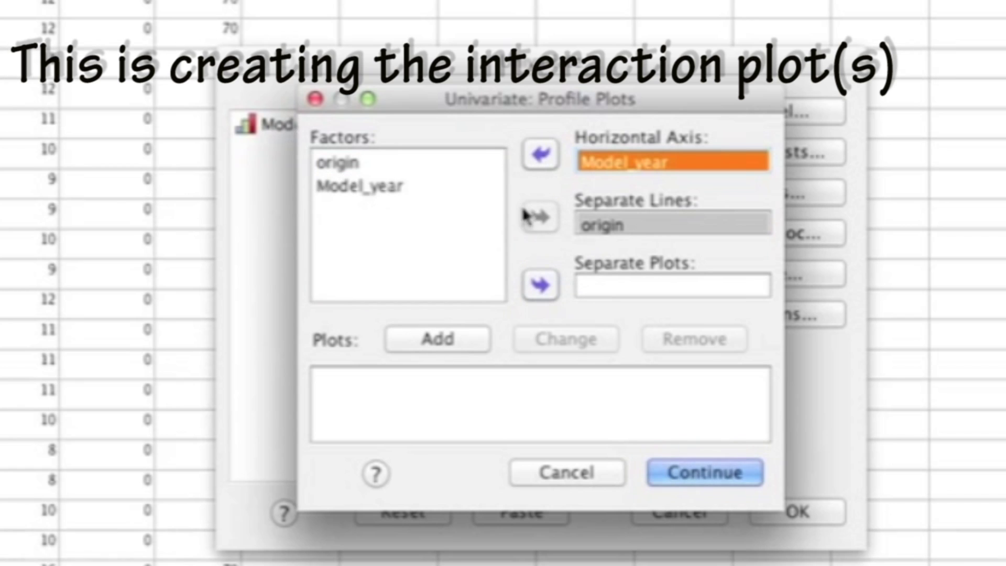
click(471, 341)
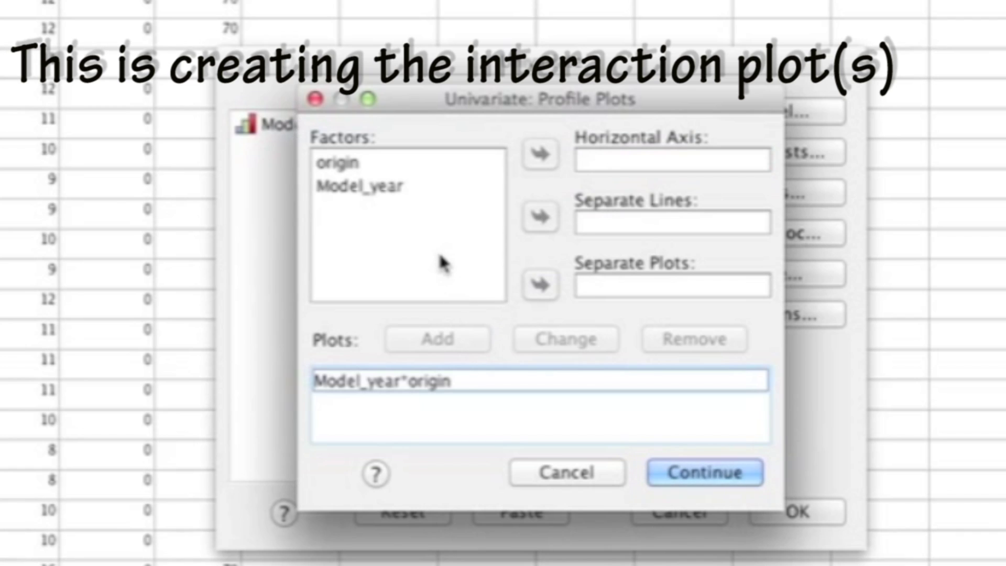
Step: Add an origin*Model_year profile plot with separate lines per Model_year and confirm both plots
click(356, 163)
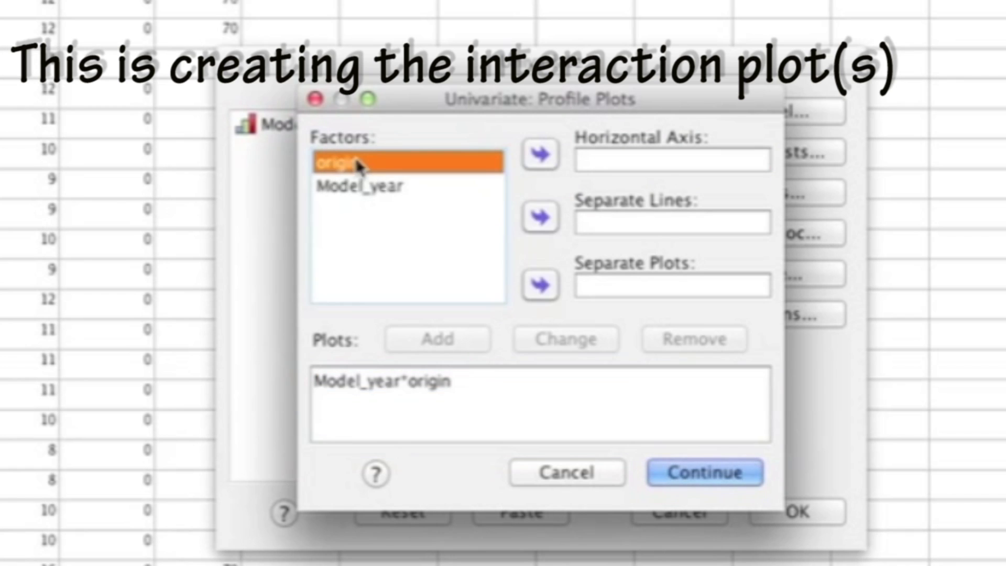
click(545, 159)
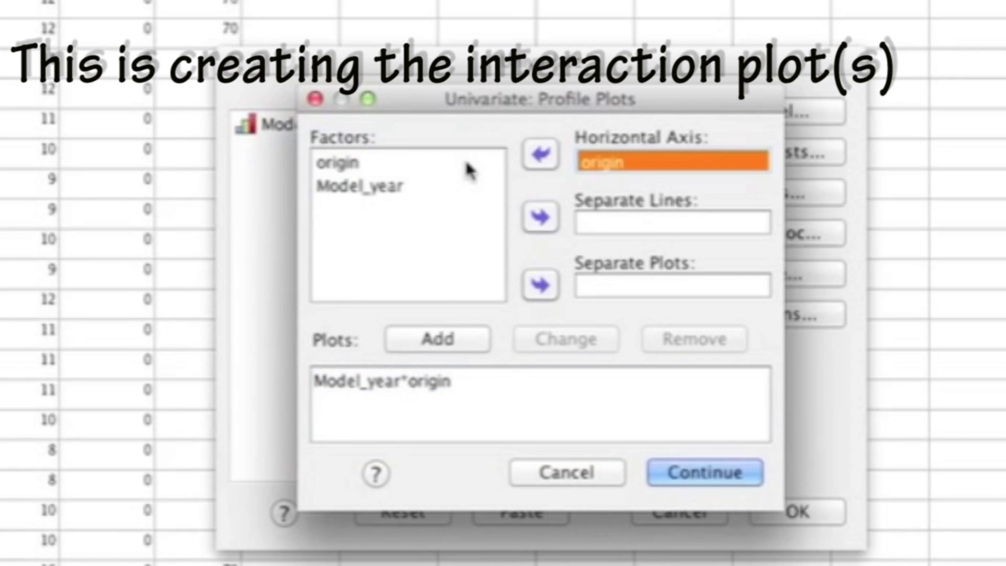
click(405, 186)
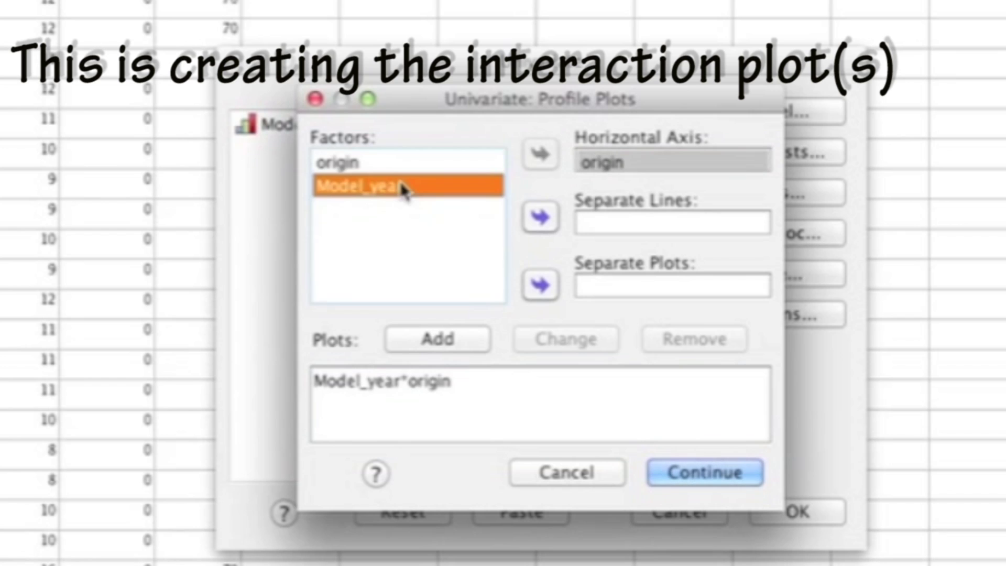
click(548, 219)
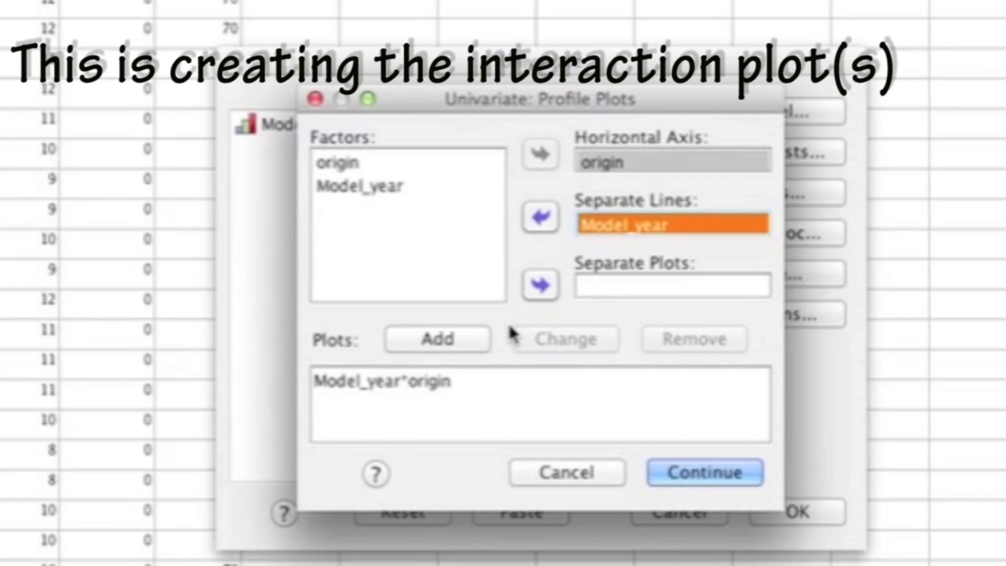
click(472, 332)
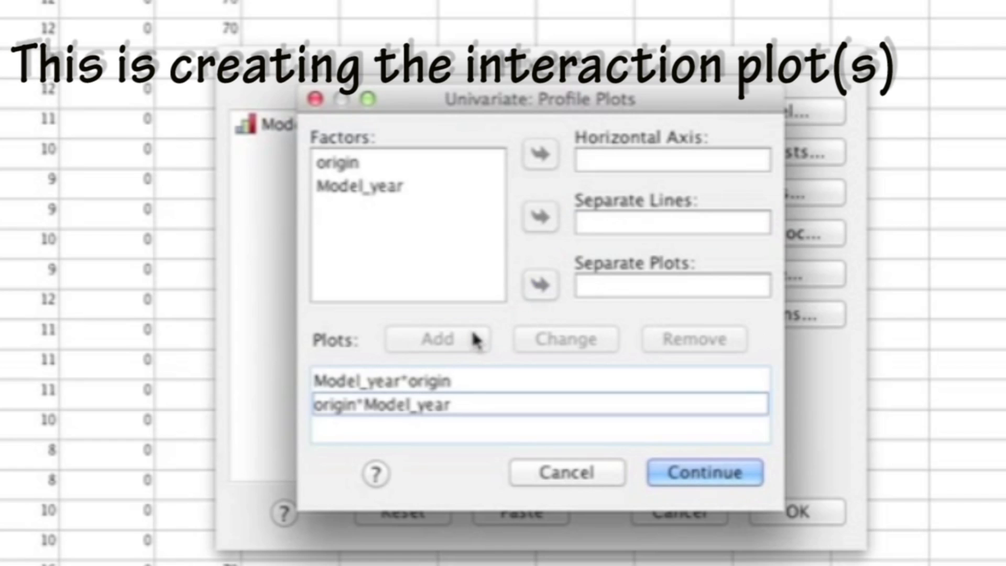
click(746, 474)
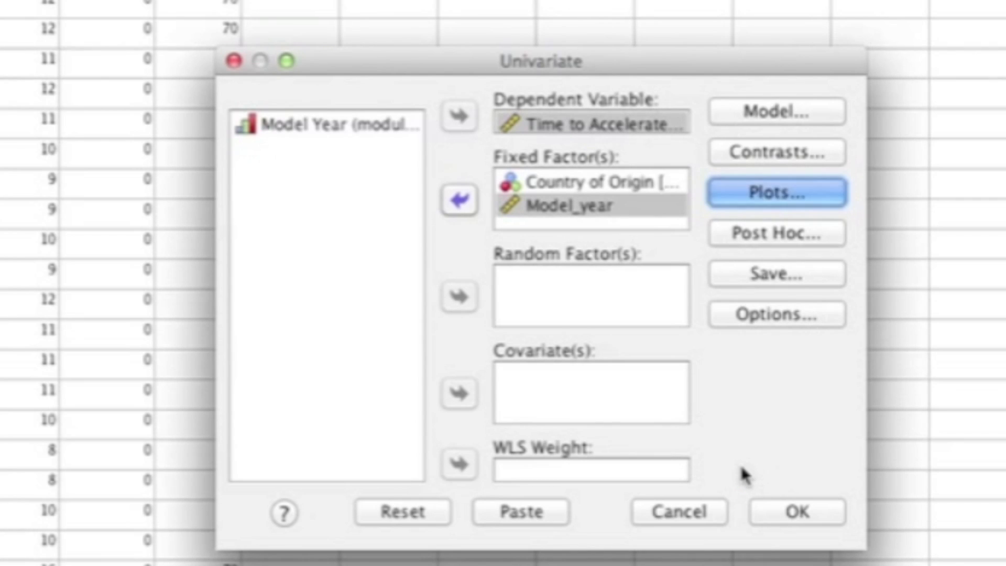
Step: Request Tukey post hoc comparisons for the origin factor
click(776, 234)
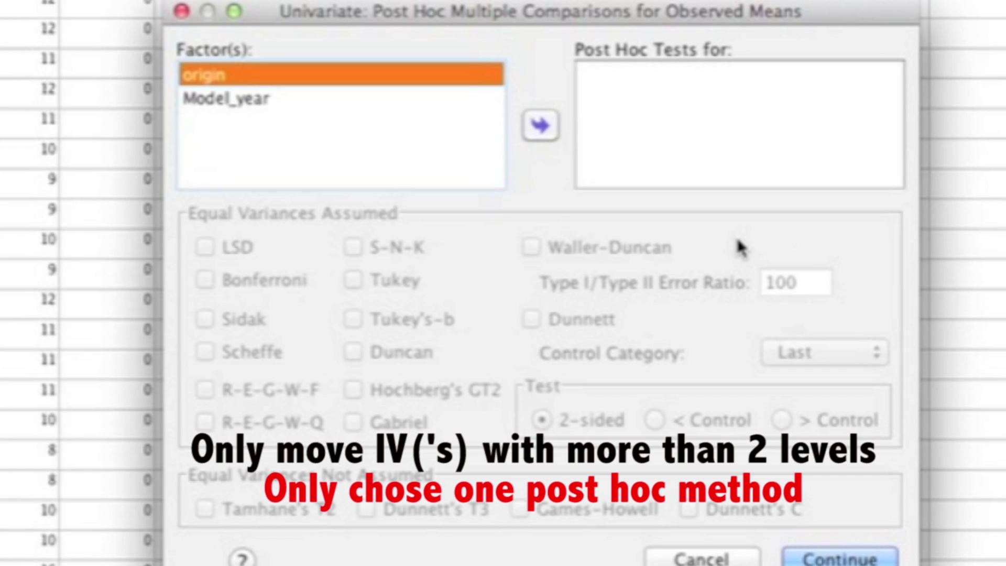
click(545, 131)
click(542, 127)
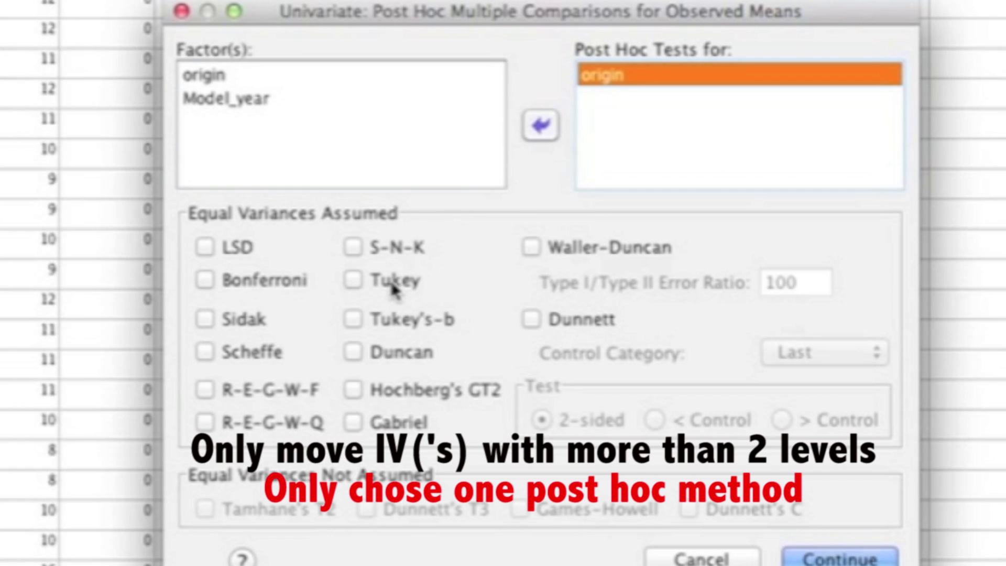
click(360, 284)
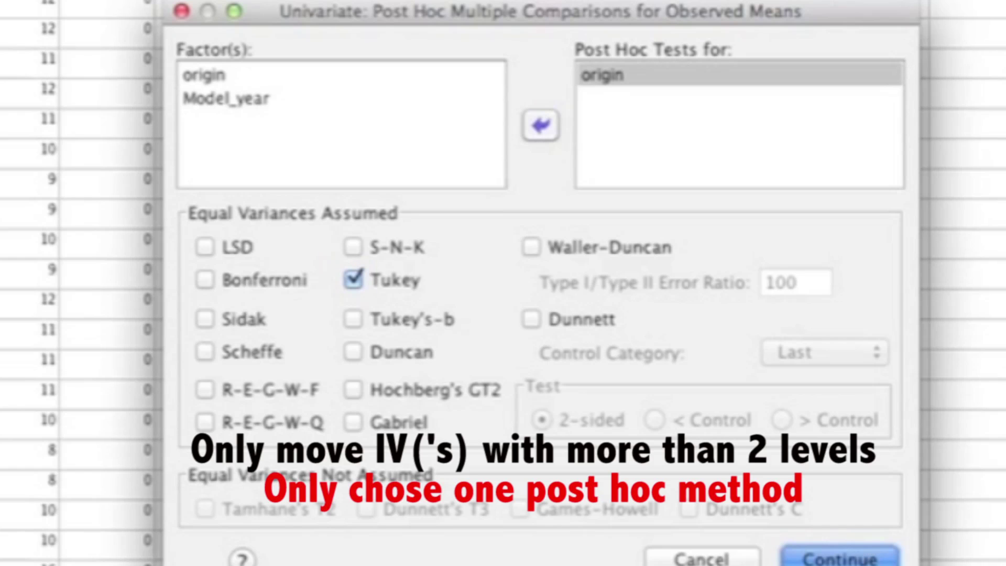
key(Return)
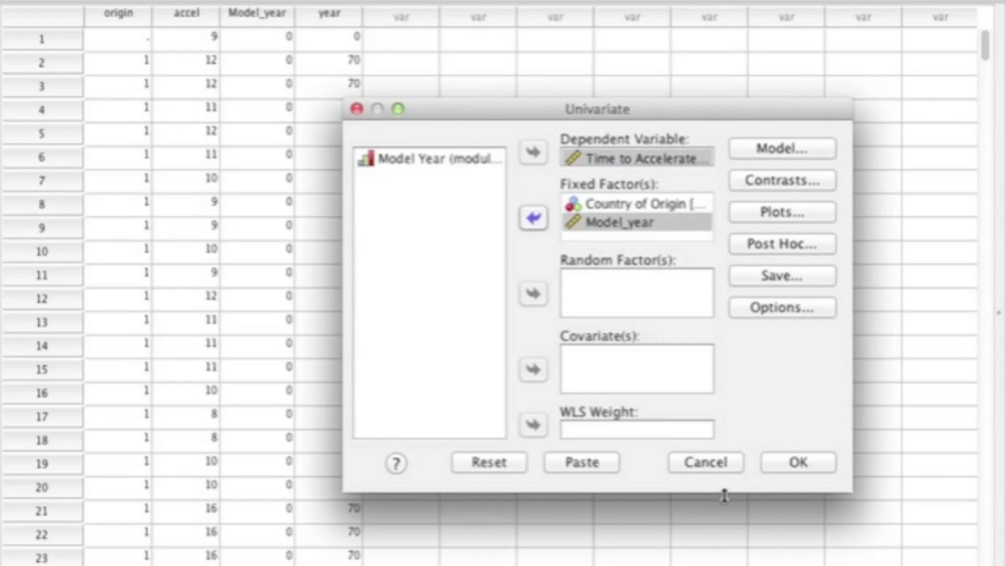
Step: Add descriptive statistics, effect size estimates and homogeneity tests to the output, then run the two-way ANOVA
click(794, 313)
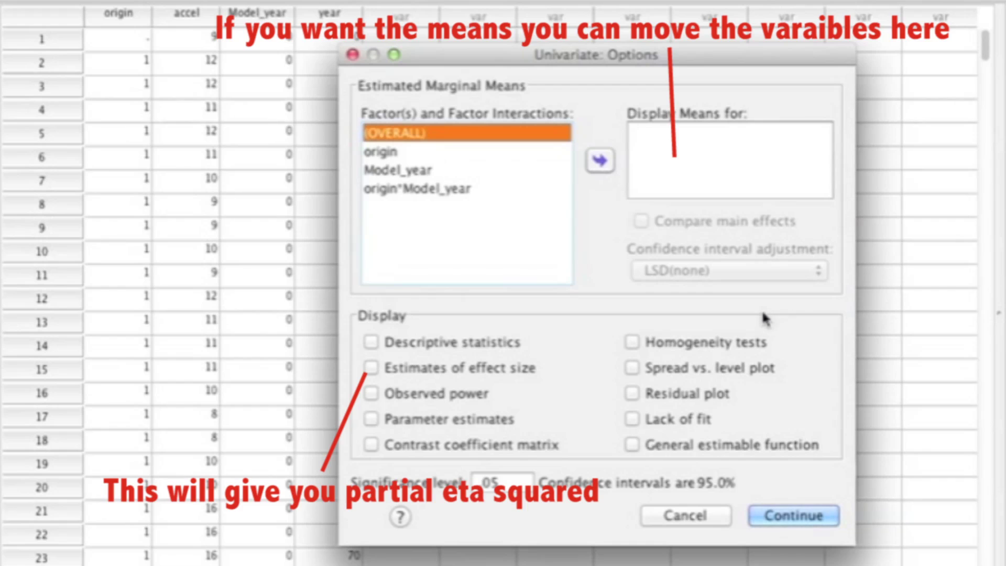
click(373, 343)
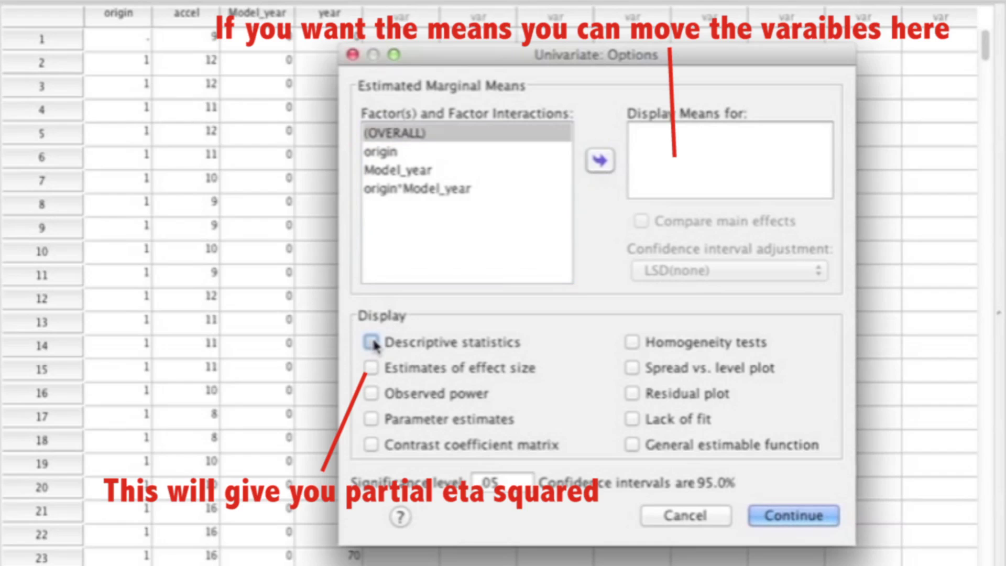
click(374, 371)
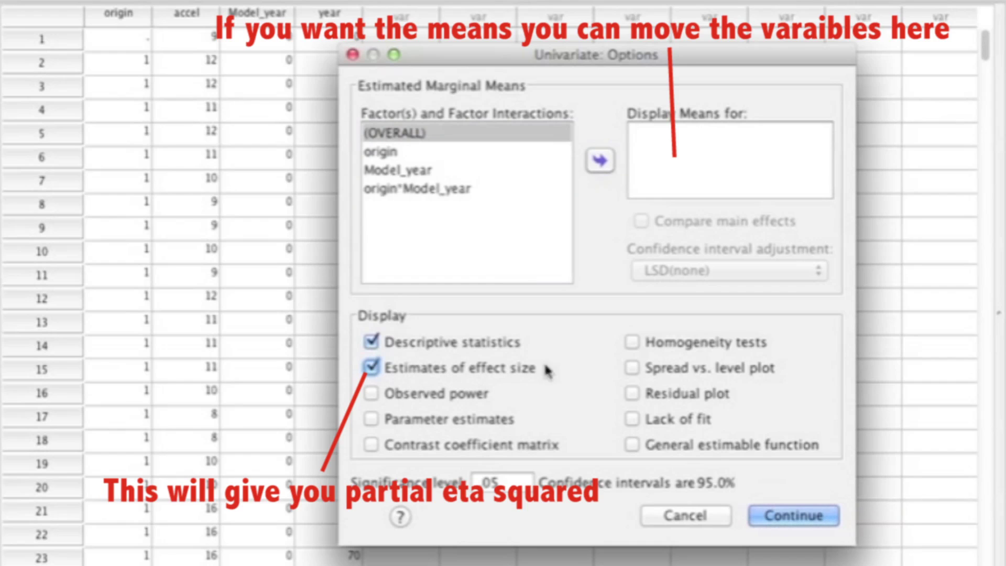
click(631, 346)
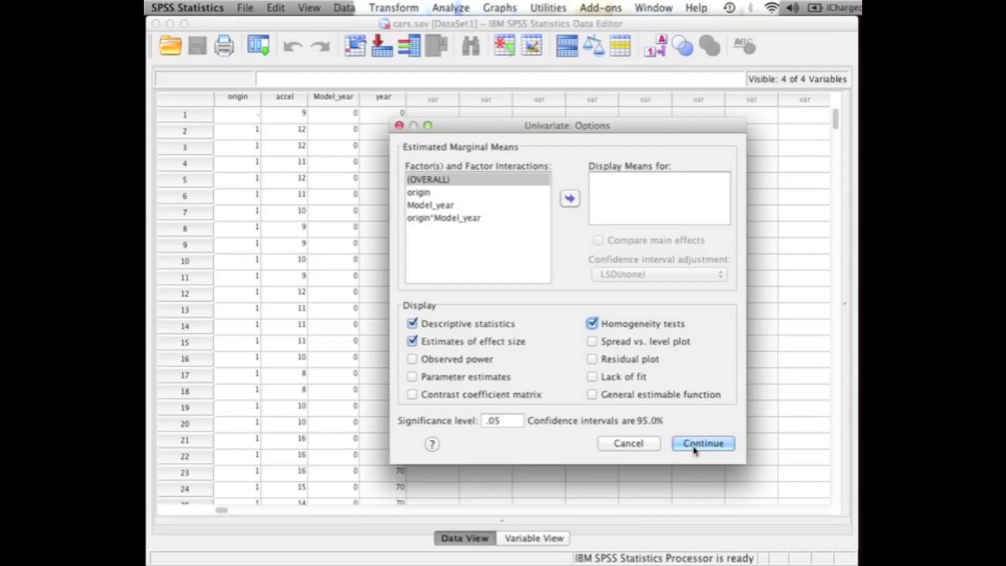
click(695, 447)
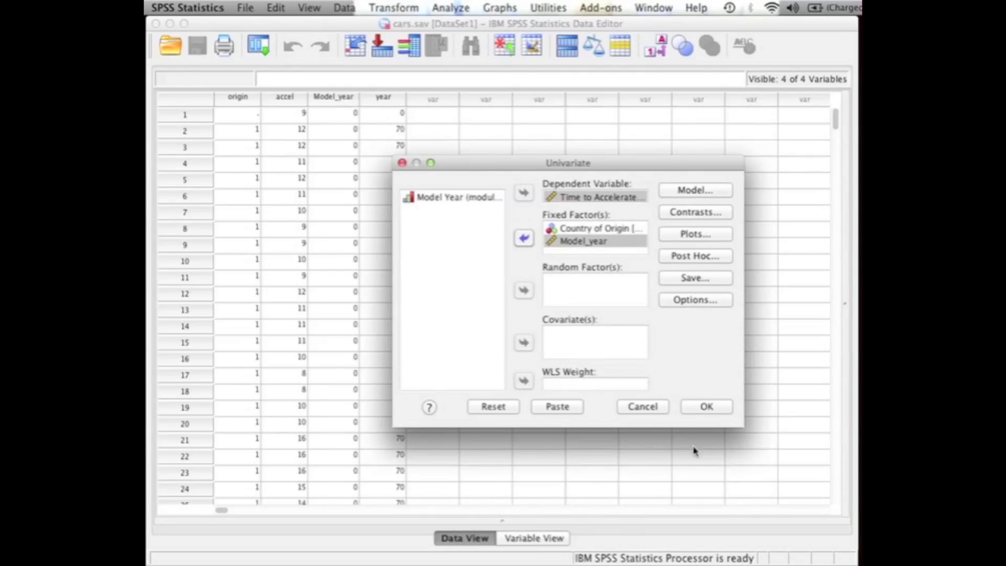
click(708, 408)
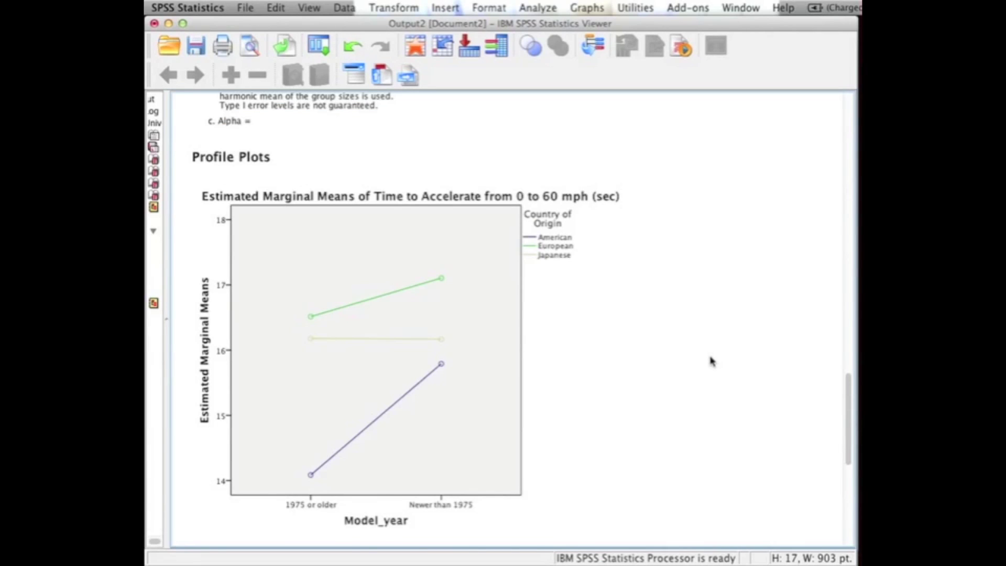
scroll(711, 361, down, 5)
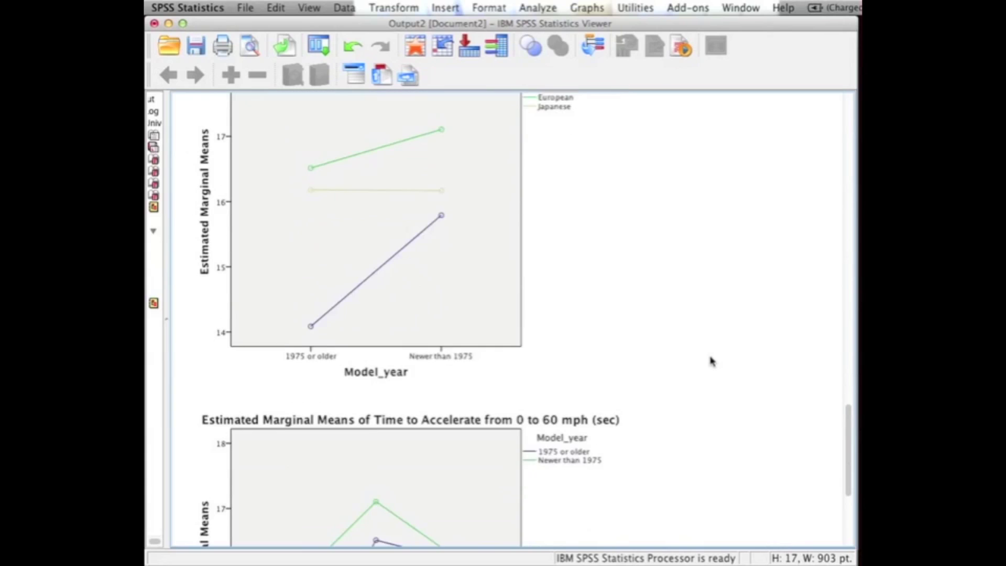
scroll(712, 362, down, 5)
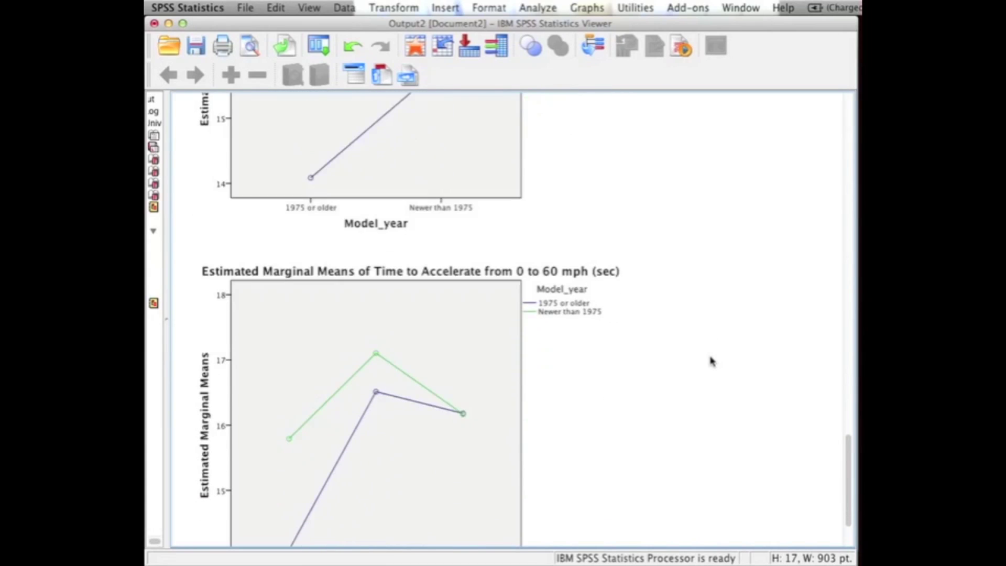
scroll(711, 361, down, 3)
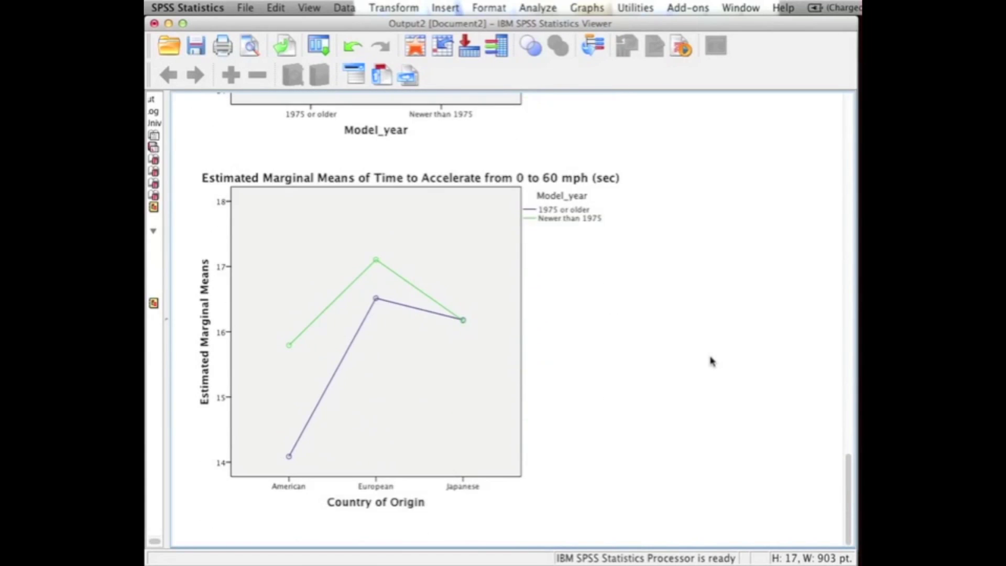